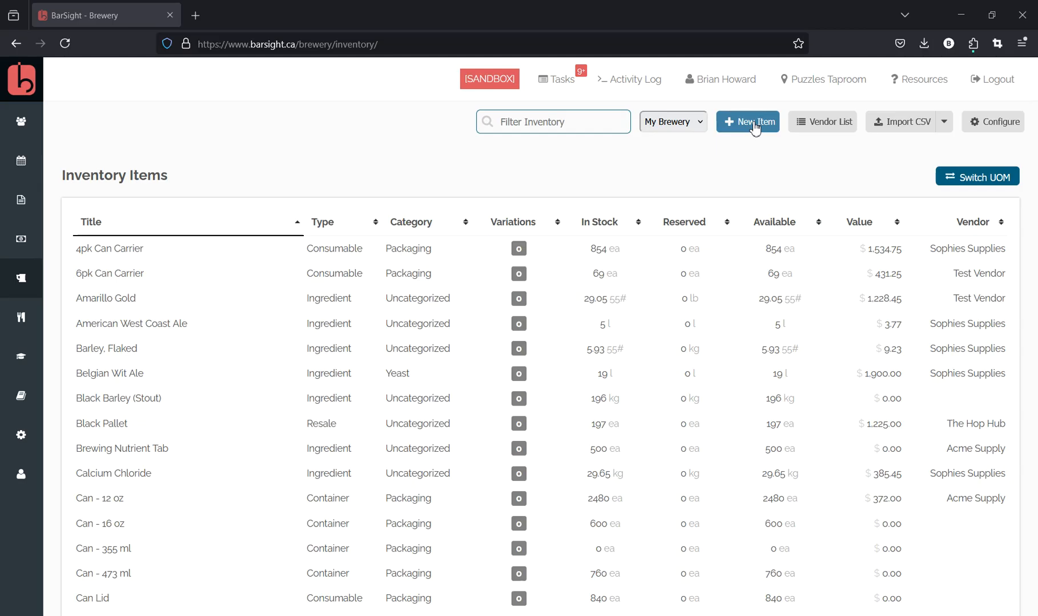
# Create a new inventory item titled 50L Keg and set its type to Container.
pyautogui.click(754, 127)
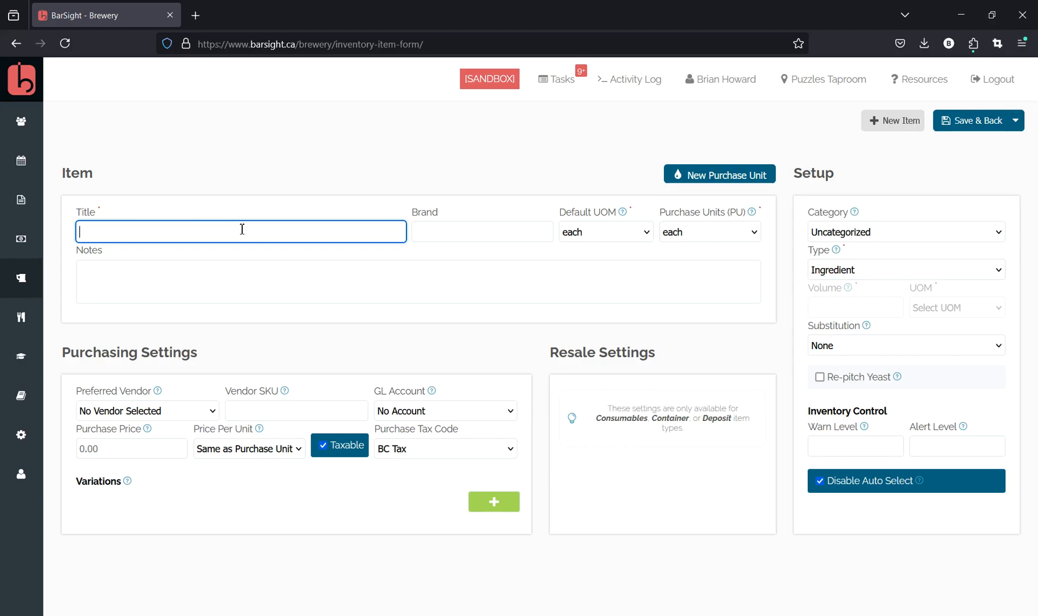
pyautogui.write('50L Keg')
pyautogui.click(894, 272)
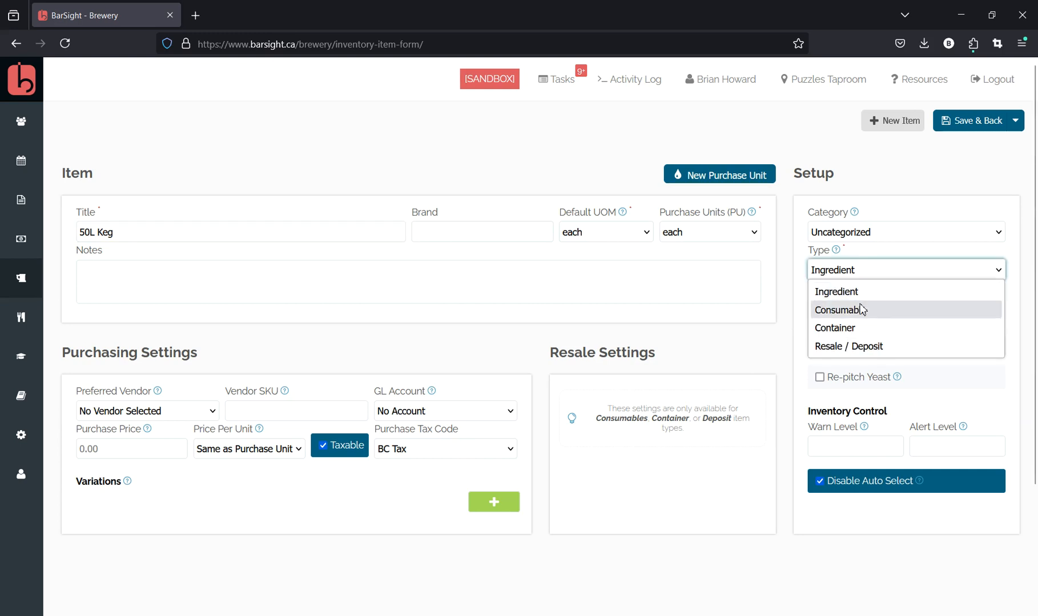
pyautogui.click(846, 330)
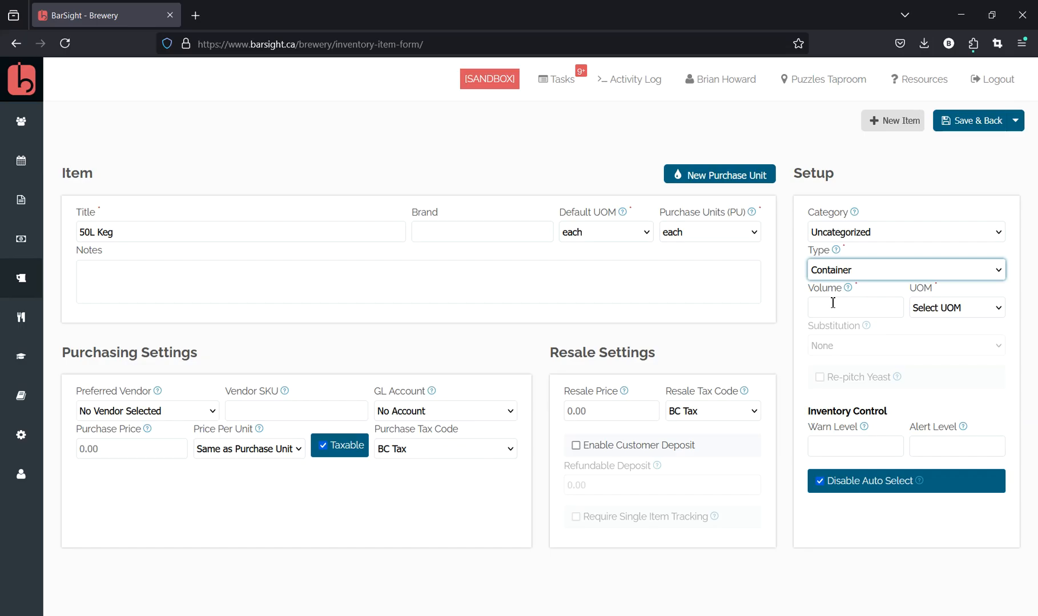
# Set the 50L Keg container's volume to 50 with liter as its unit of measure.
pyautogui.click(840, 309)
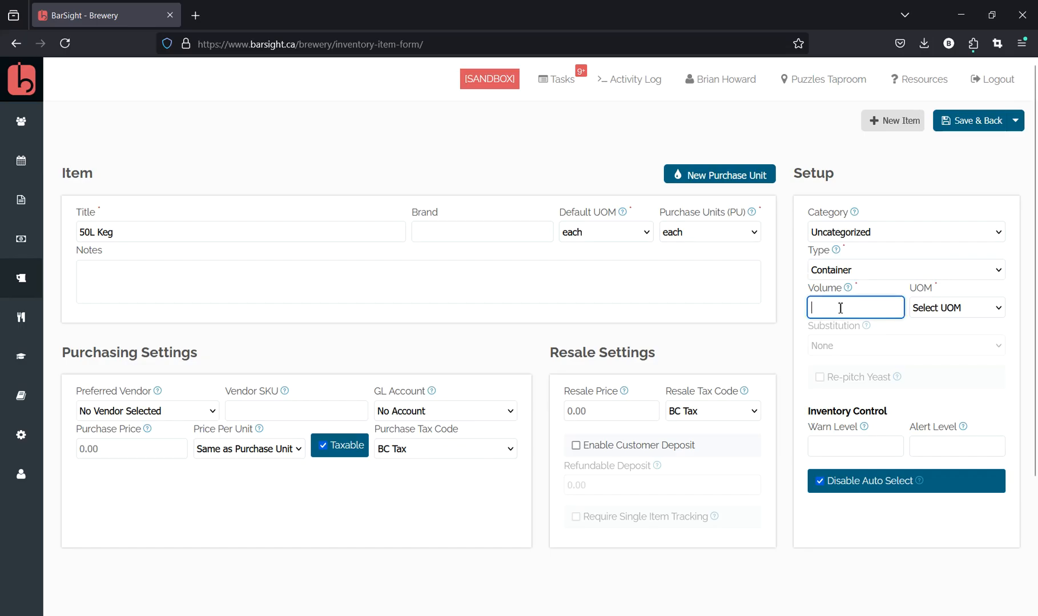
pyautogui.write('50')
pyautogui.click(991, 311)
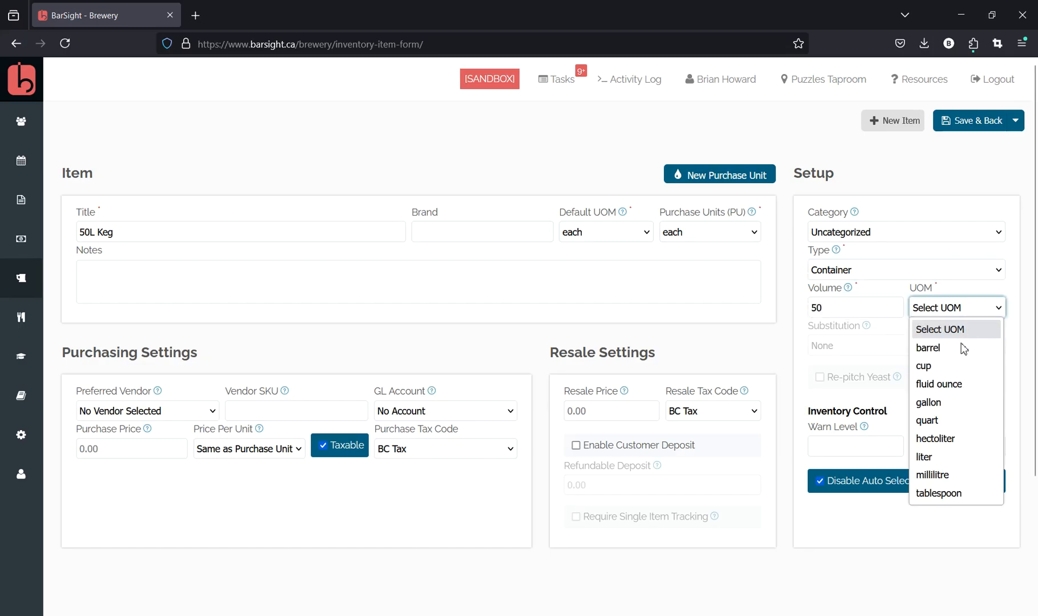
pyautogui.click(944, 457)
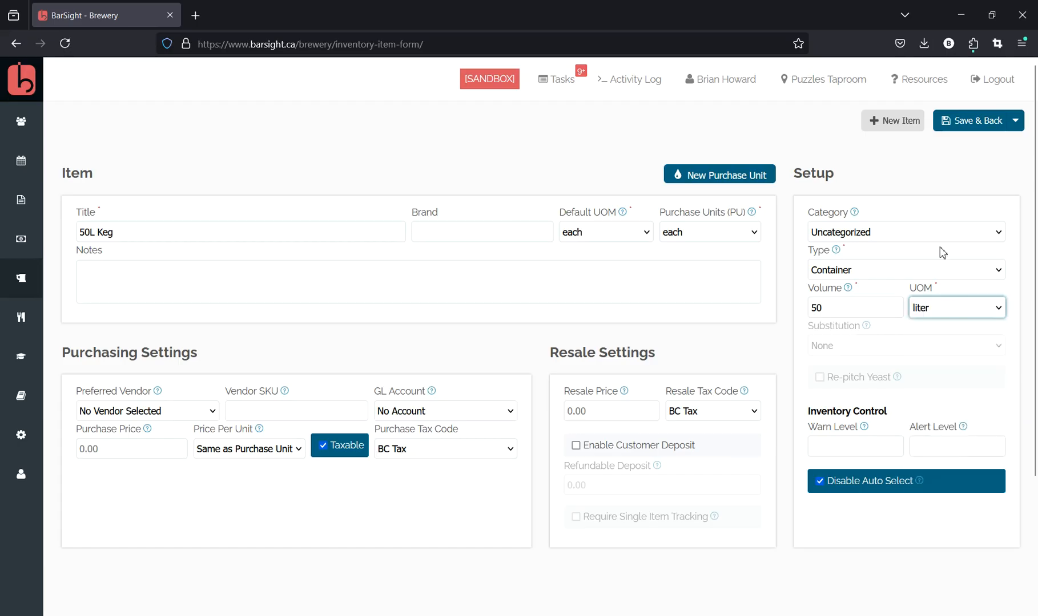
pyautogui.click(904, 181)
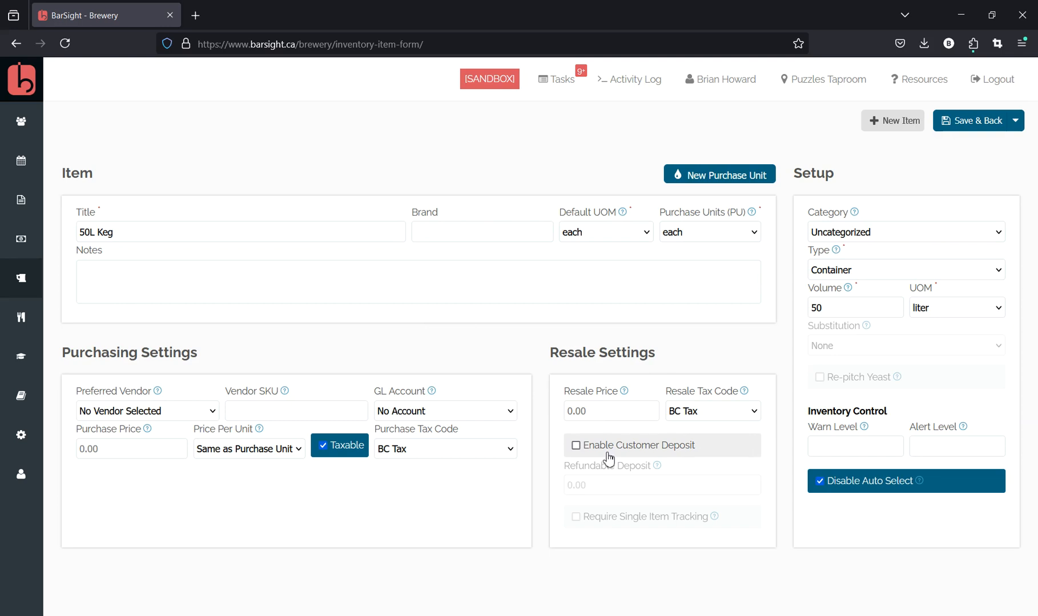
# Enable the customer deposit for the 50L Keg and set the refundable deposit to 25.00.
pyautogui.click(647, 452)
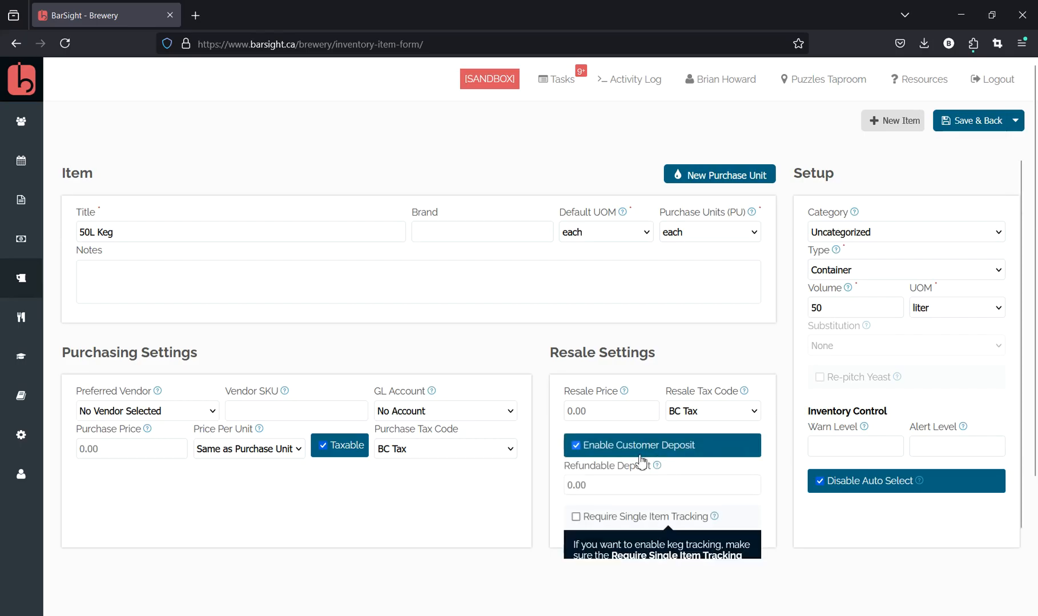
pyautogui.click(613, 492)
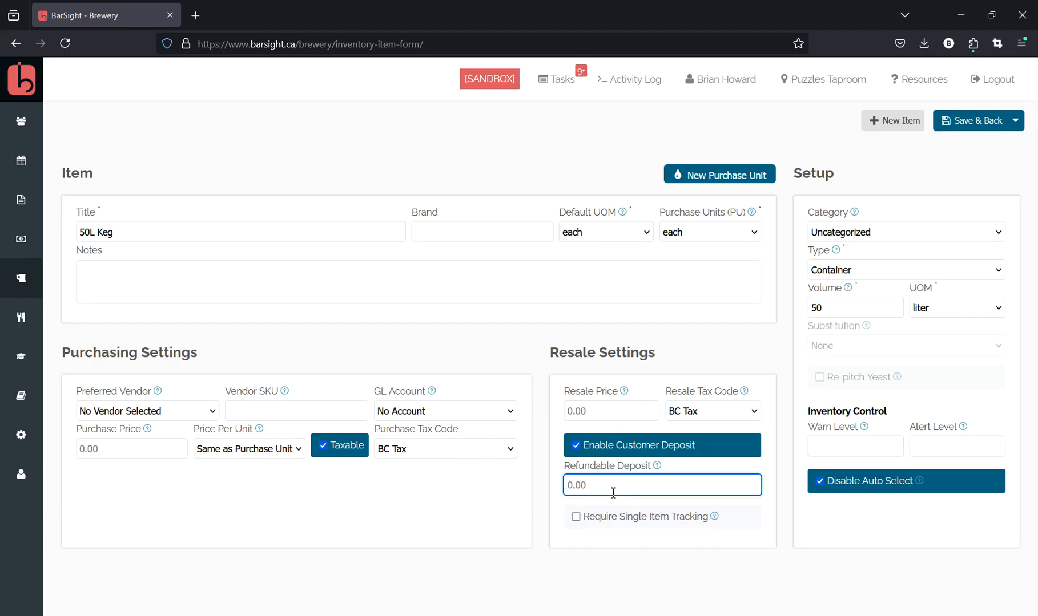
pyautogui.write('25.00')
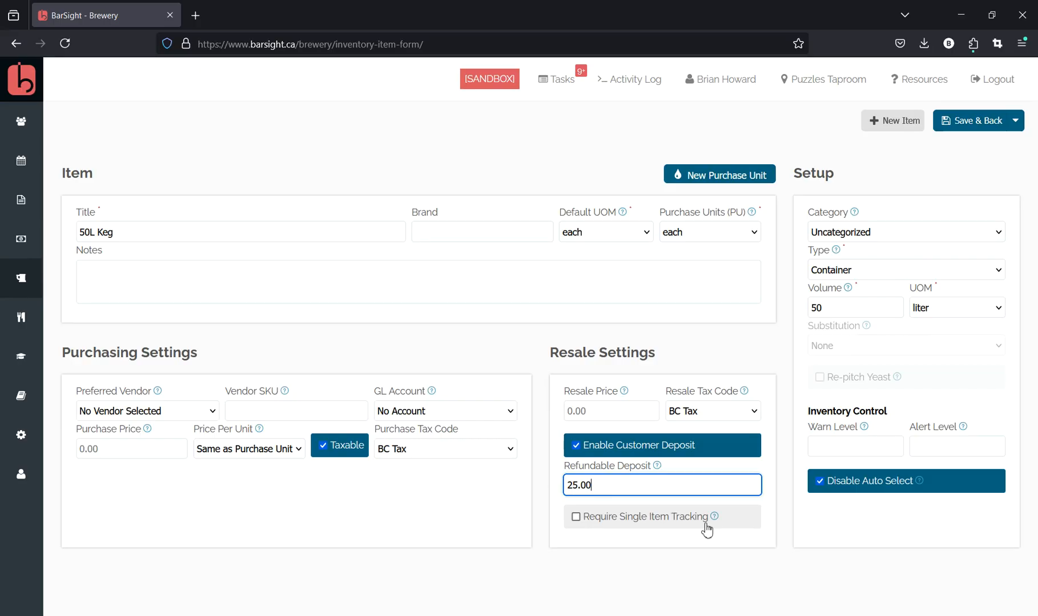
# Assign the 50L Keg to the Supplies GL account and save the item, returning to the inventory list.
pyautogui.click(400, 412)
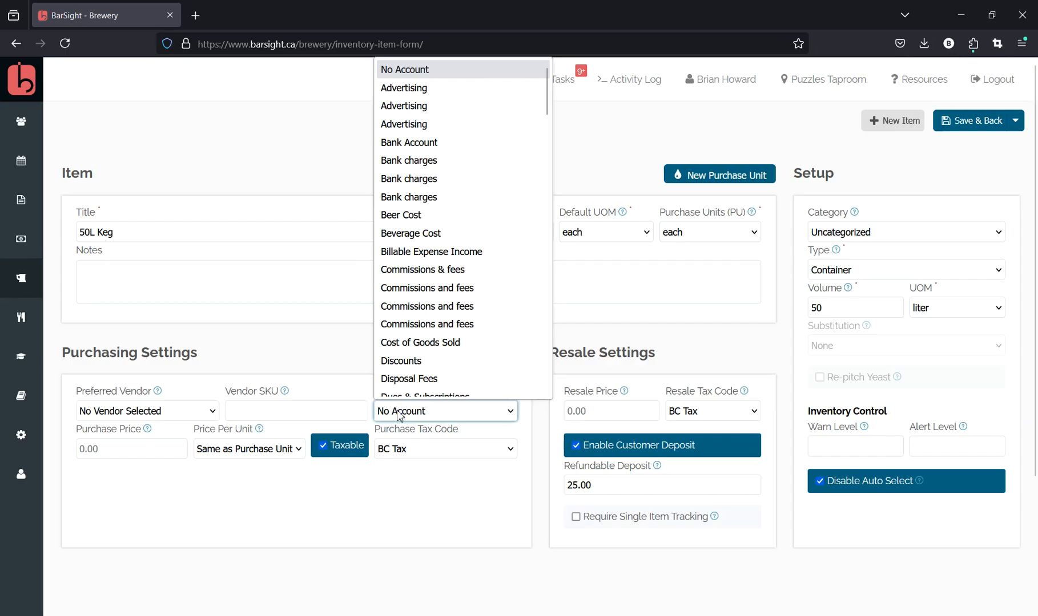
pyautogui.scroll(-1, 471, 277)
pyautogui.scroll(-14, 472, 277)
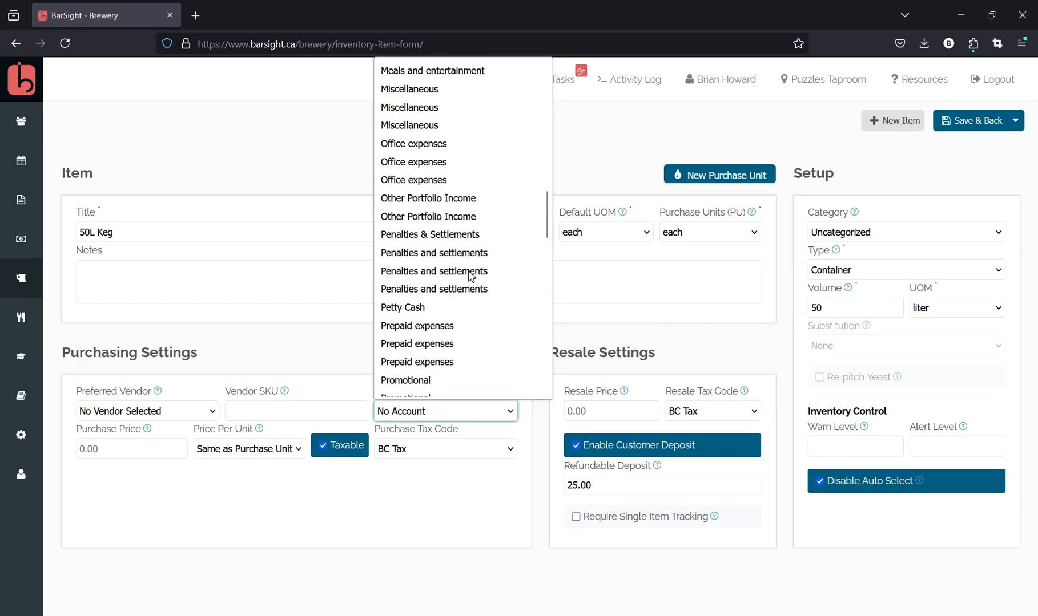
pyautogui.scroll(-3, 438, 339)
pyautogui.scroll(-8, 437, 339)
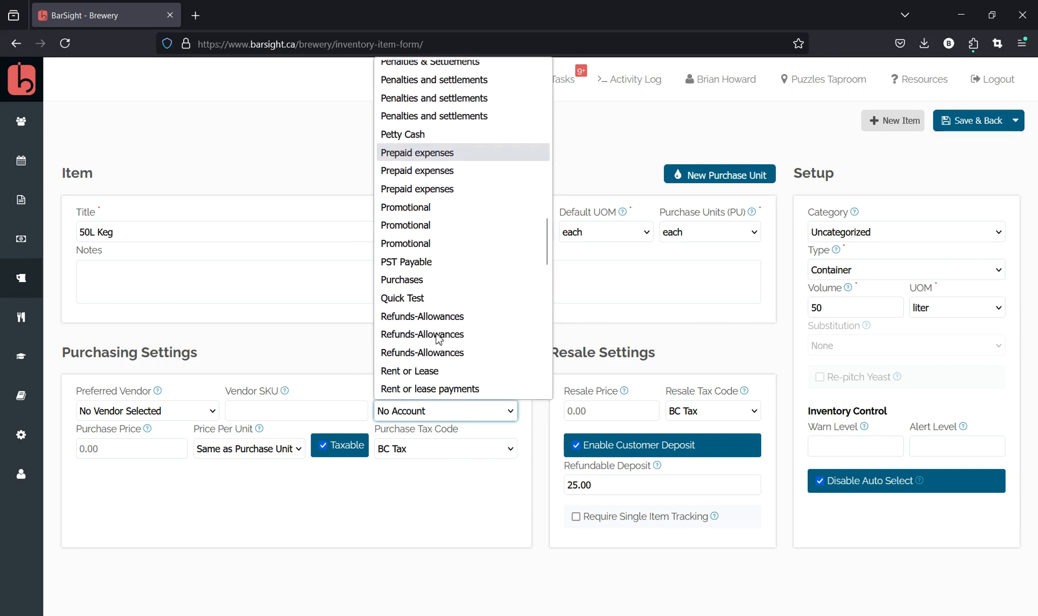
pyautogui.scroll(-1, 438, 339)
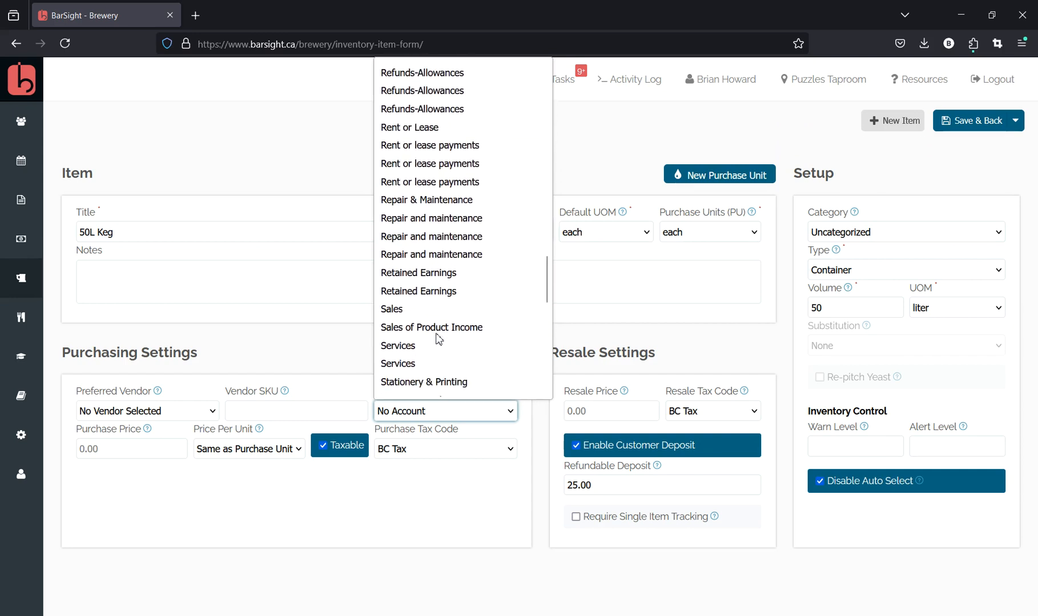
pyautogui.scroll(-4, 437, 339)
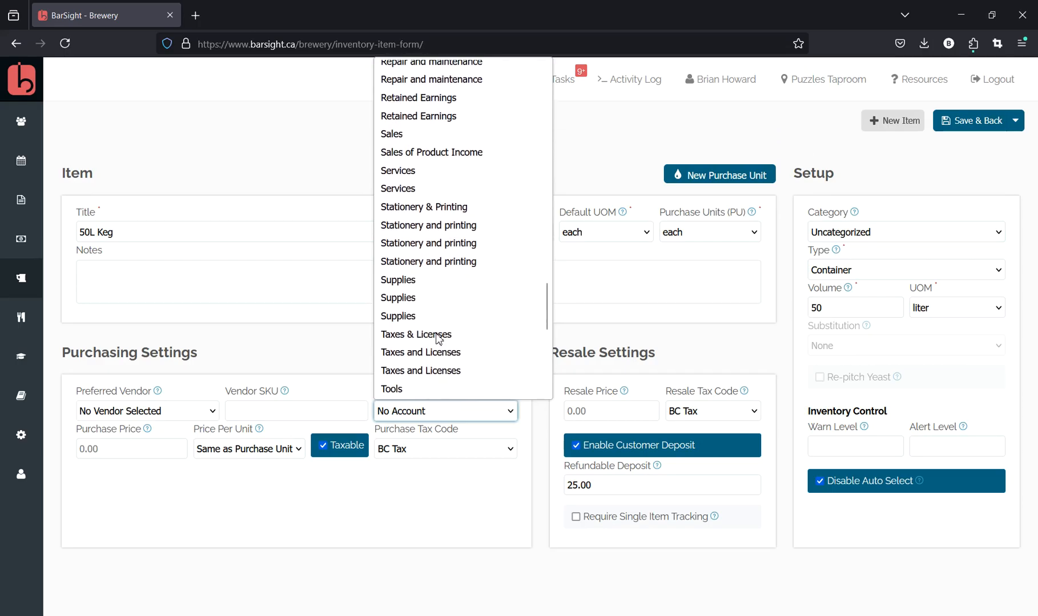
pyautogui.click(435, 297)
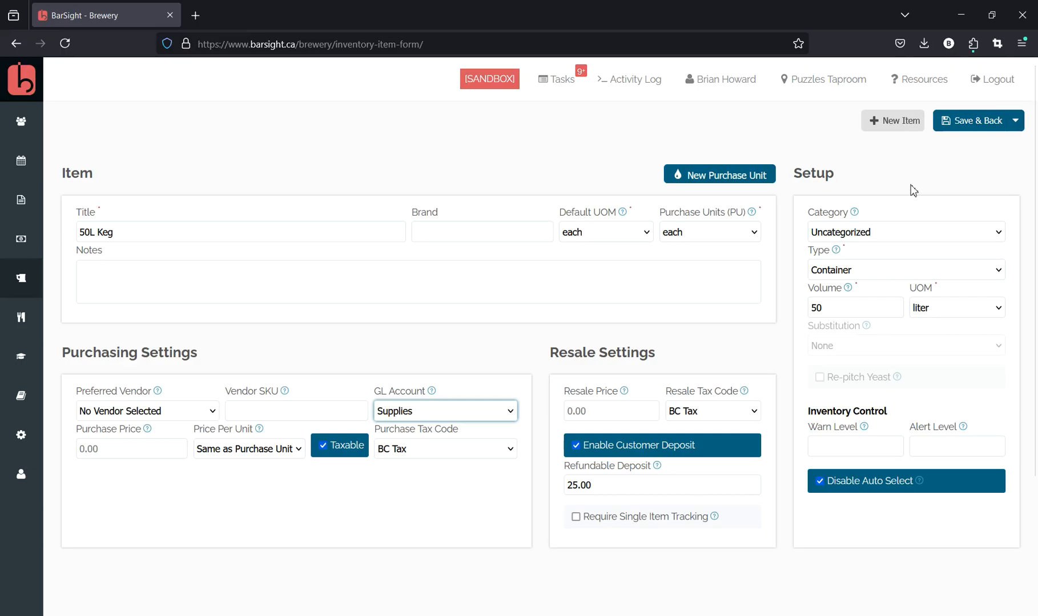
pyautogui.click(996, 126)
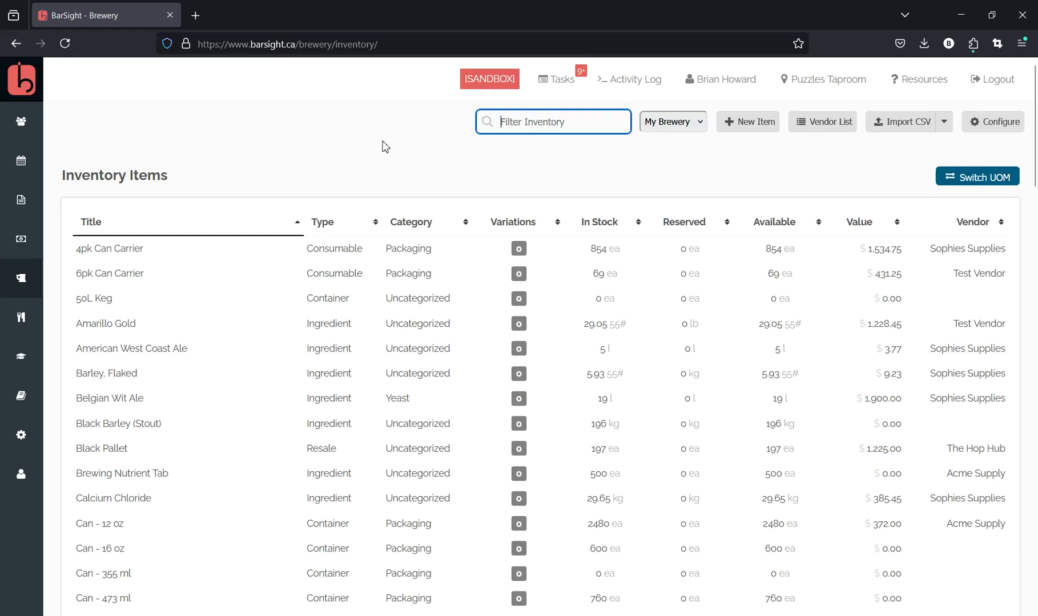
# Filter the inventory by "keg" and look over the Keg Collar item's settings and counts.
pyautogui.write('keg')
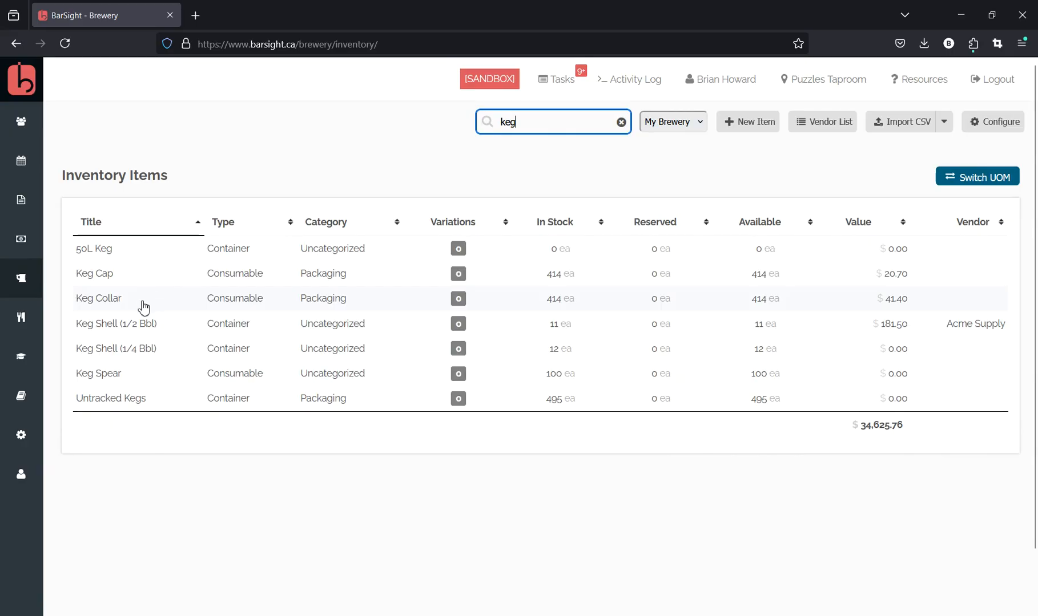
pyautogui.click(143, 309)
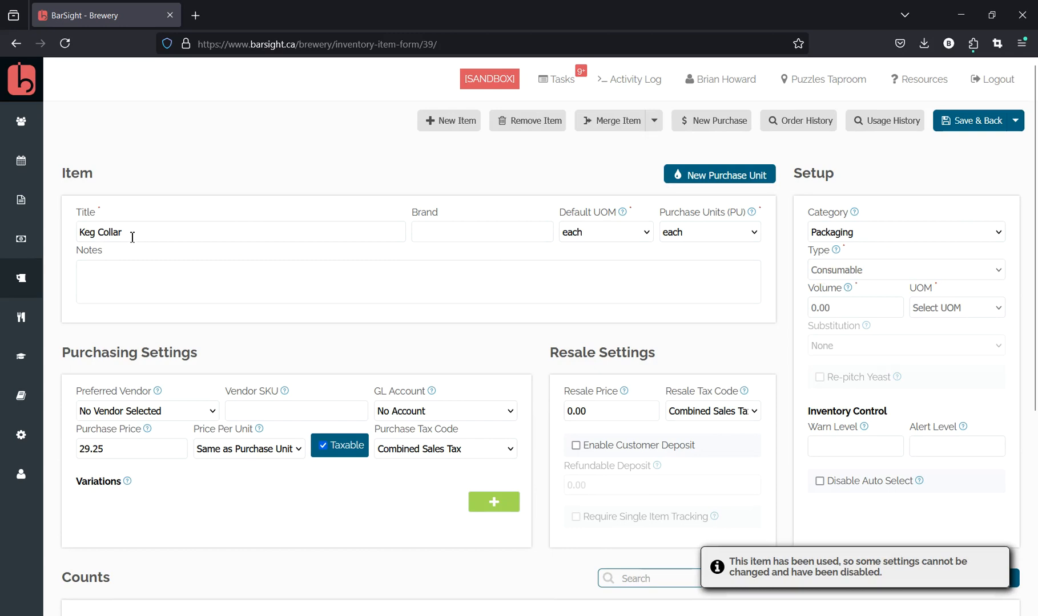
pyautogui.scroll(-3, 92, 174)
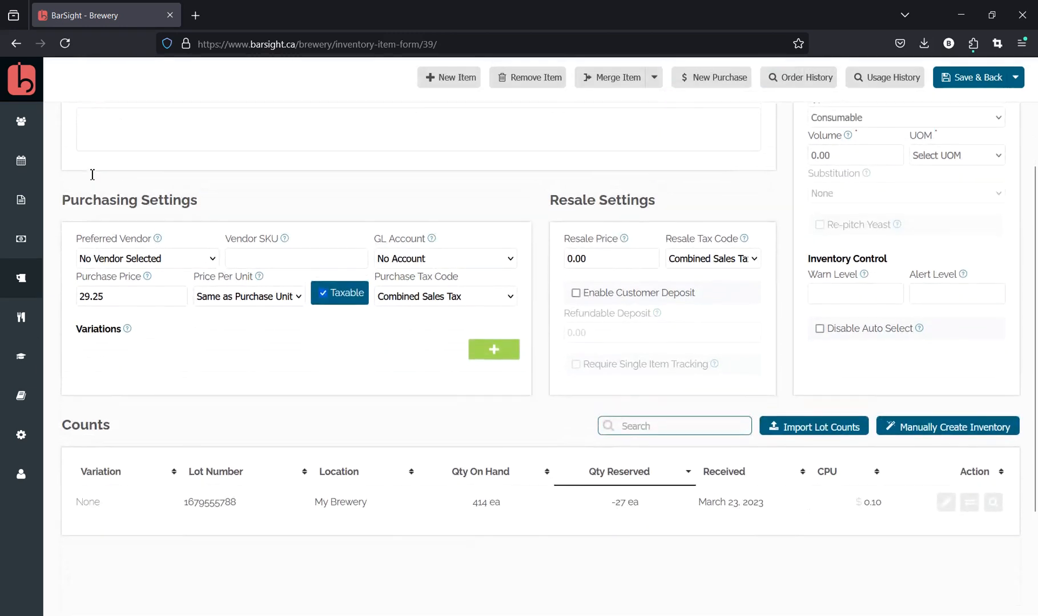
pyautogui.scroll(2, 90, 174)
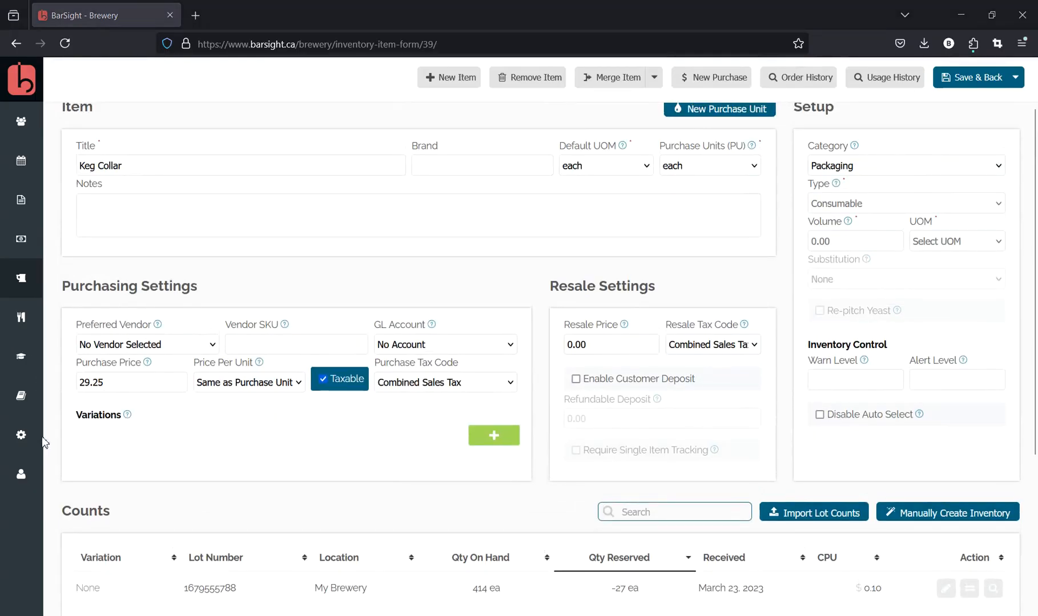
# Return to the brewery inventory list and open the 50L Keg item at its stock counts.
pyautogui.click(42, 291)
pyautogui.click(41, 291)
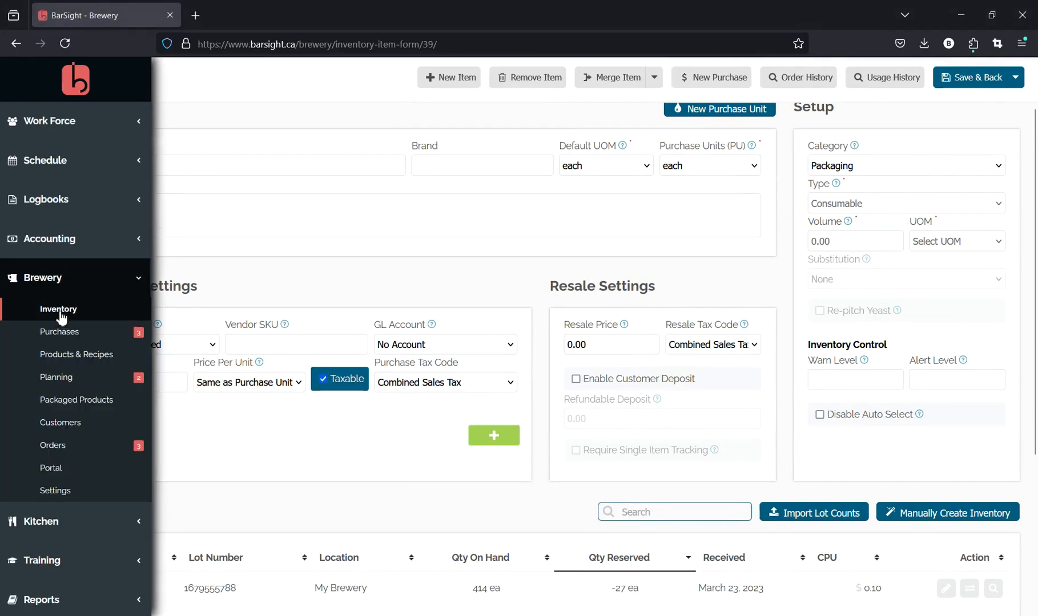
pyautogui.click(84, 318)
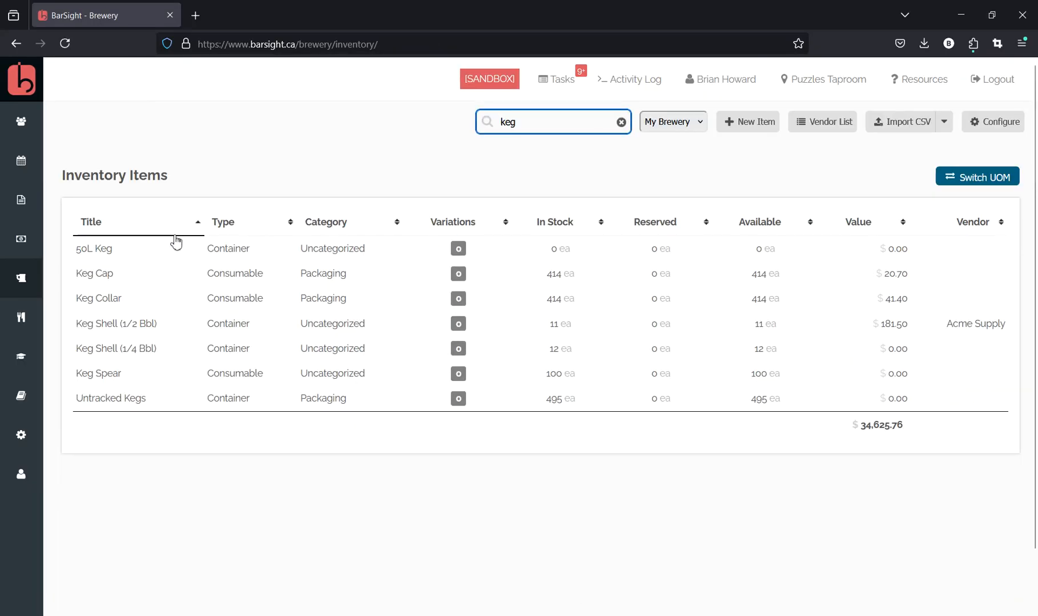
pyautogui.click(156, 258)
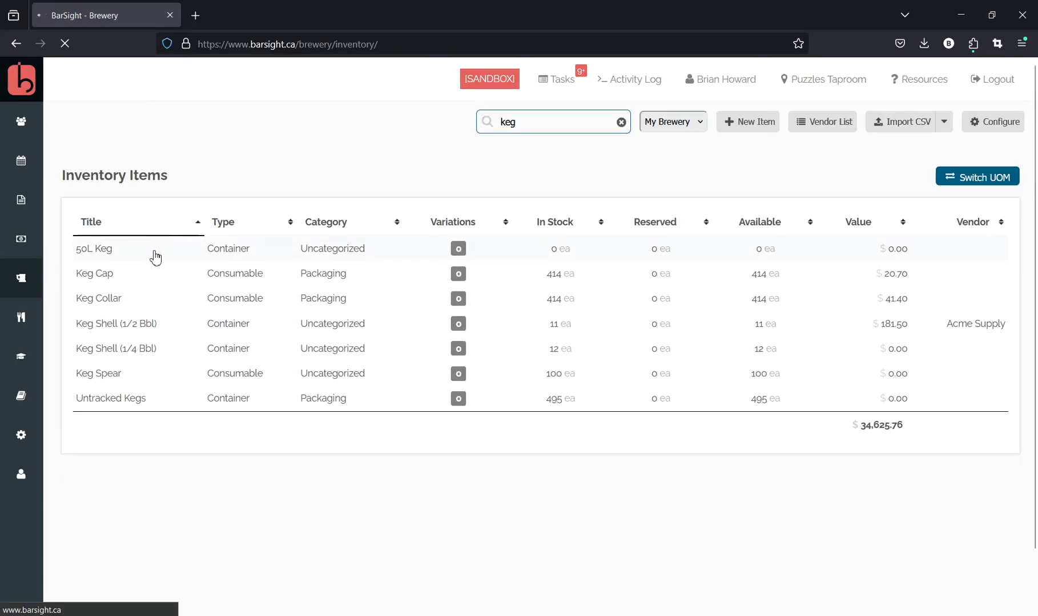
pyautogui.scroll(-5, 377, 396)
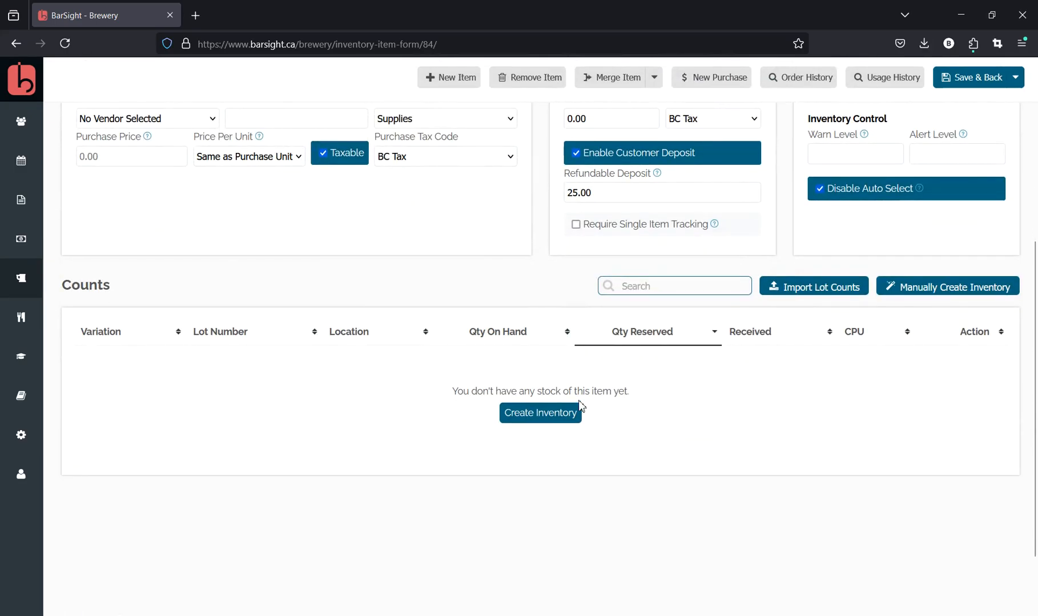
# Manually create inventory for the 50L Keg at My Brewery with a quantity of 100 and save it.
pyautogui.click(520, 413)
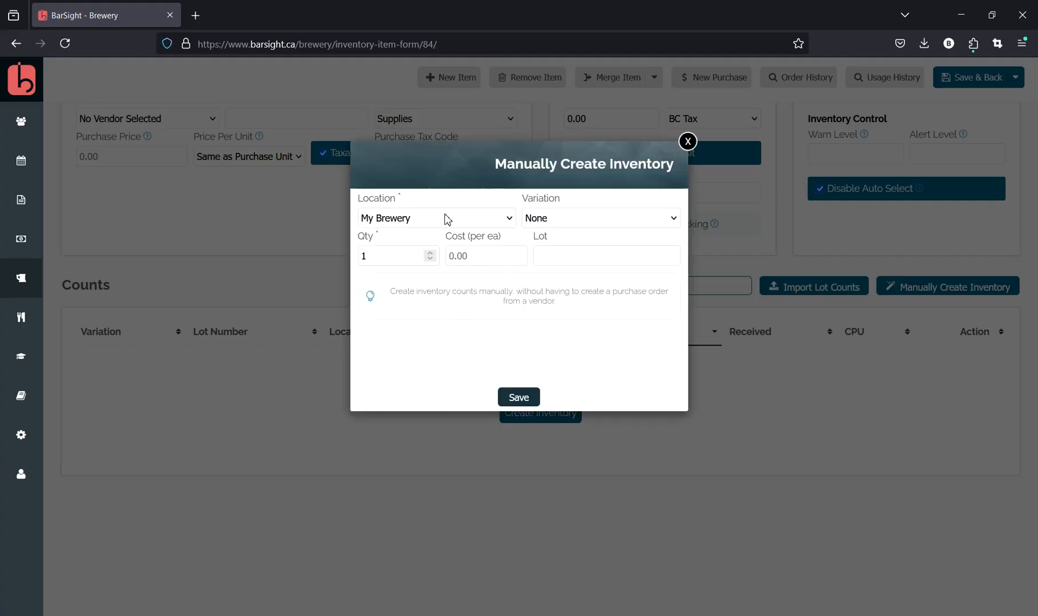
pyautogui.click(401, 262)
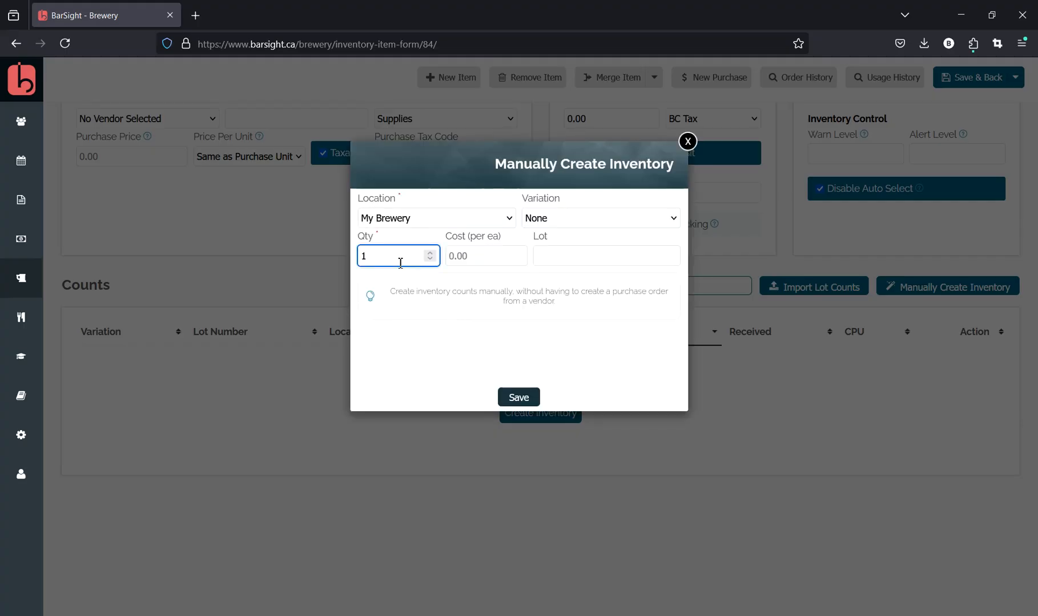
pyautogui.write('00')
pyautogui.click(518, 397)
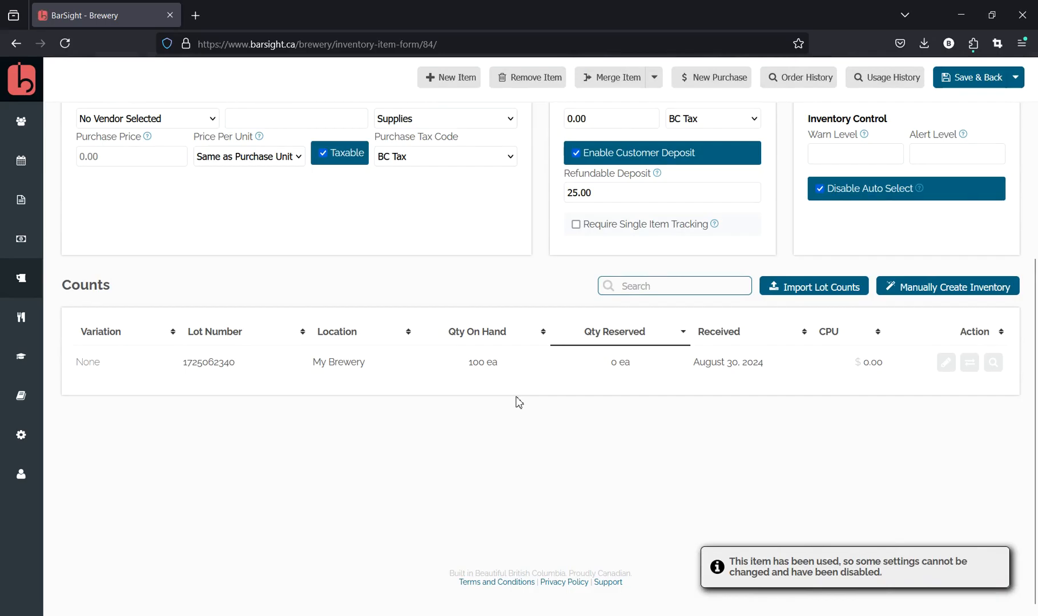
# Go to the package group configuration for packaged products and add a new group titled 50L Keg.
pyautogui.moveTo(35, 287)
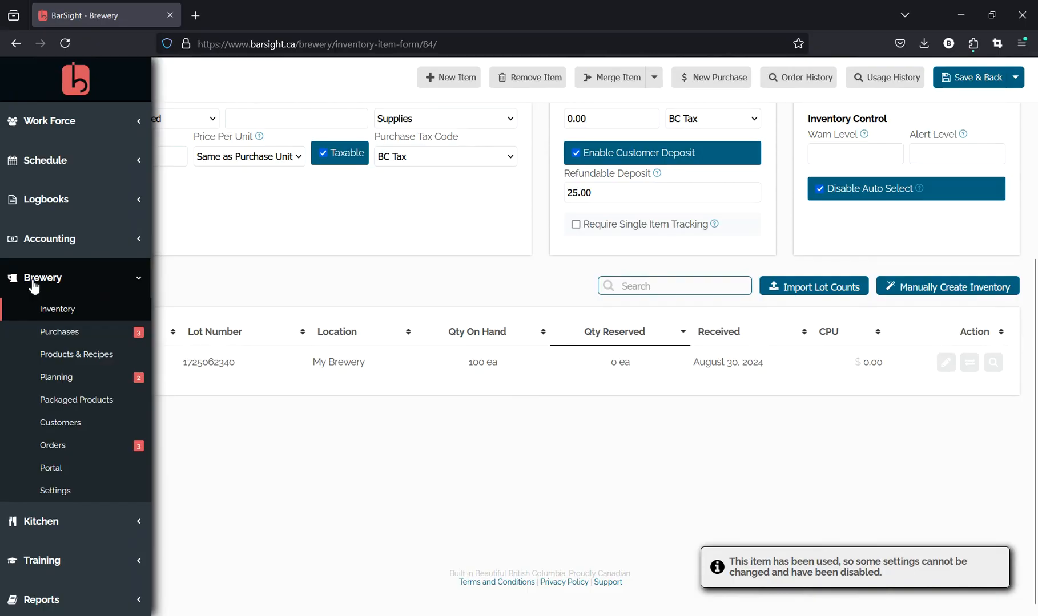
pyautogui.click(133, 408)
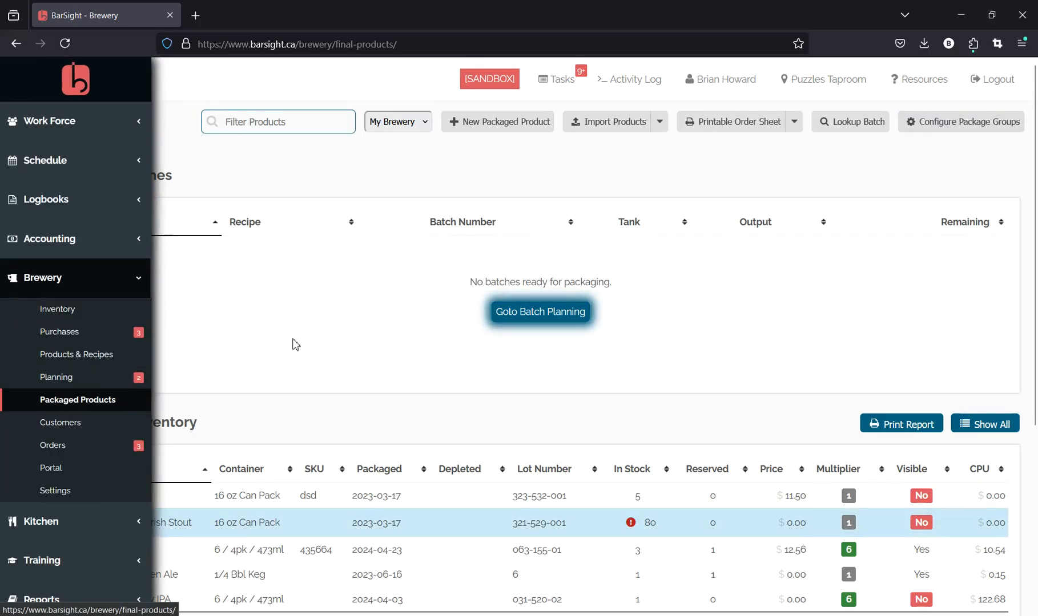
pyautogui.click(983, 136)
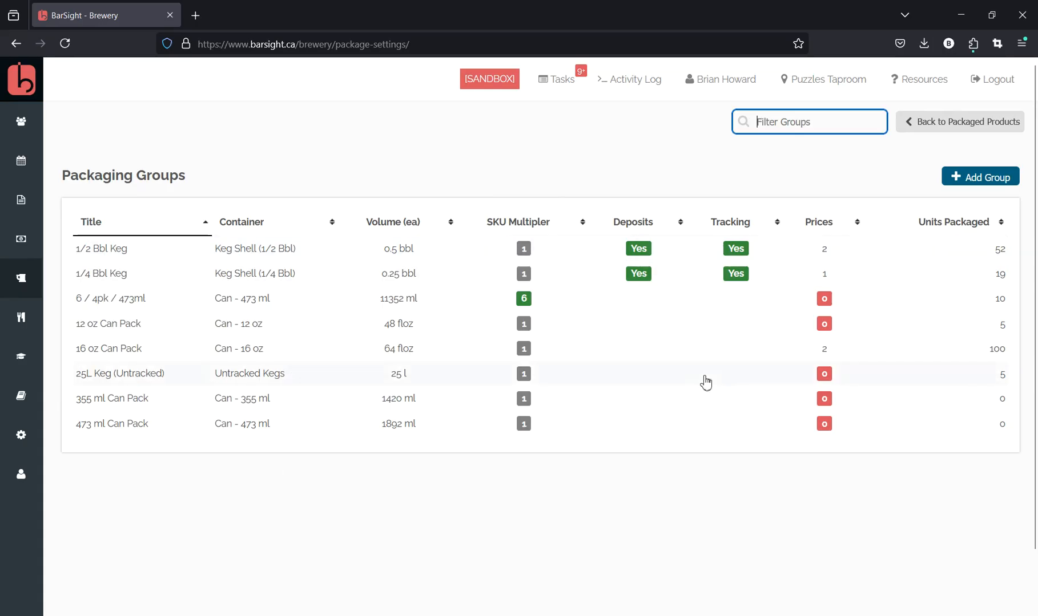
pyautogui.click(986, 178)
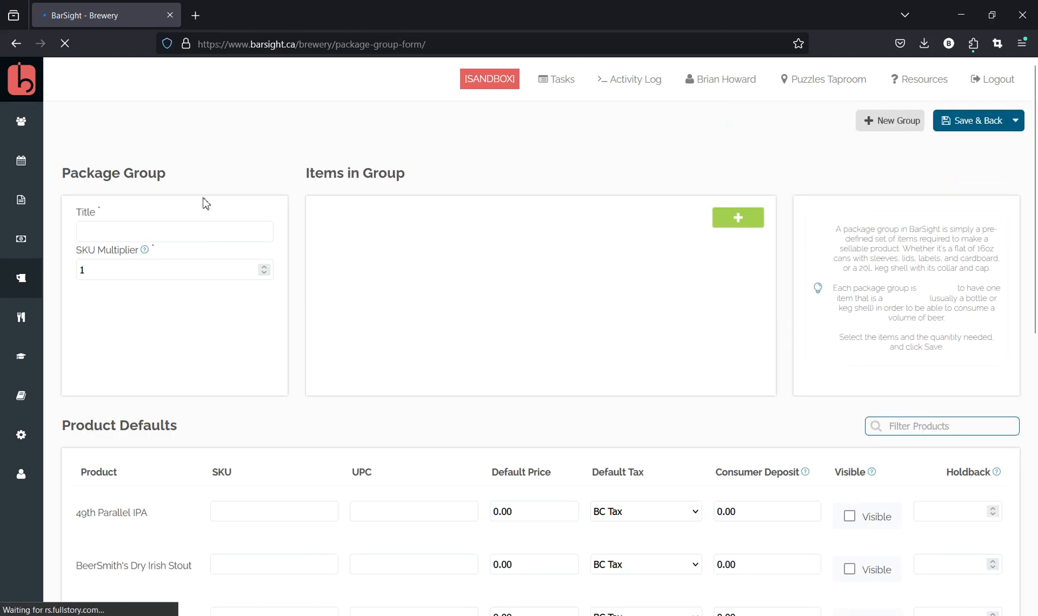
pyautogui.click(164, 231)
pyautogui.write('50')
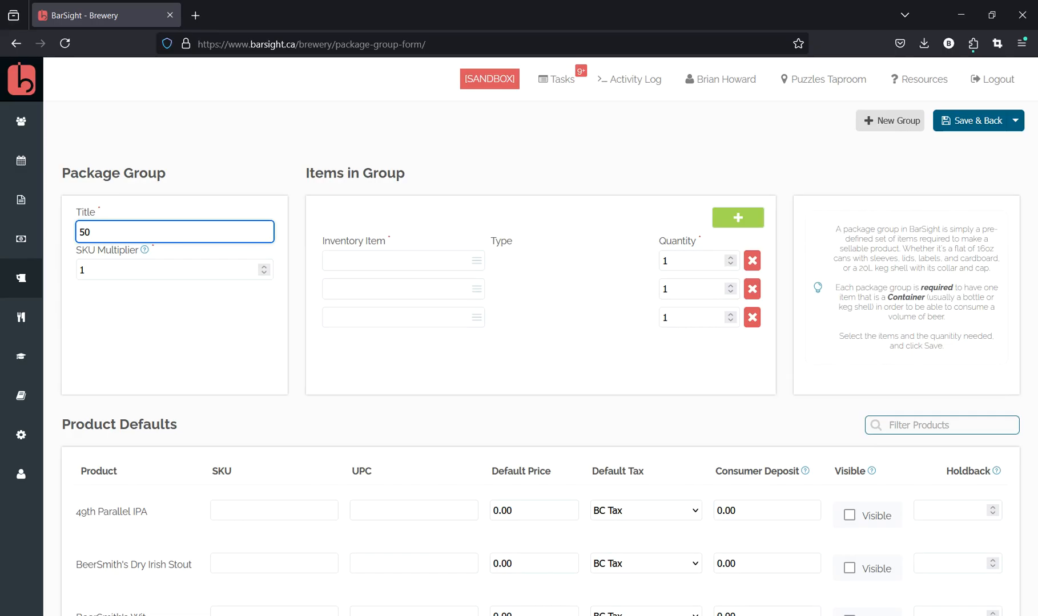
pyautogui.write('L Keg')
# Add the 50L Keg container and a Keg Cap as the first two items in the package group.
pyautogui.click(336, 260)
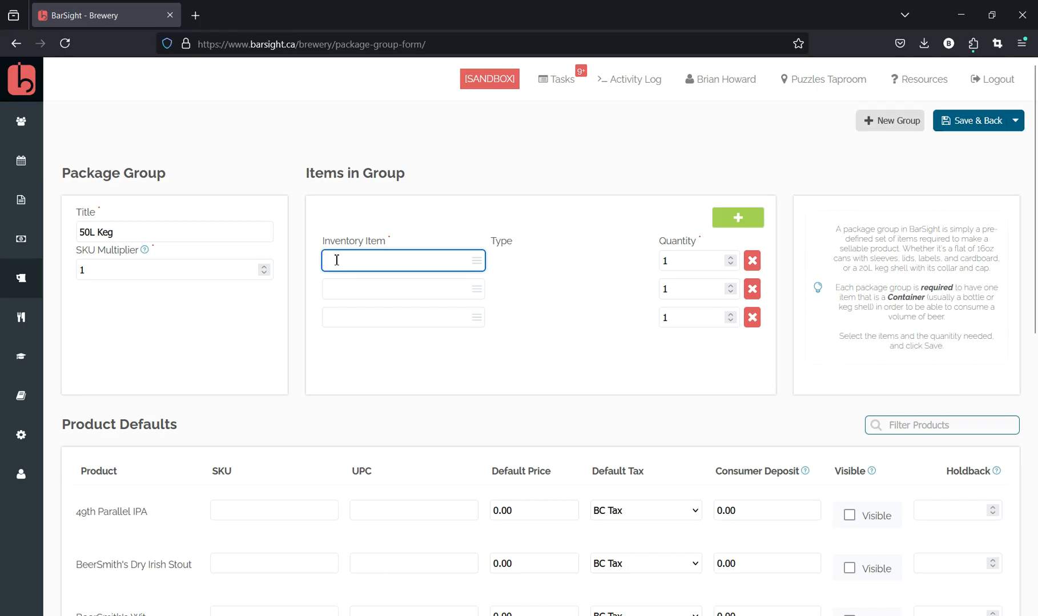
pyautogui.write('50L Keg')
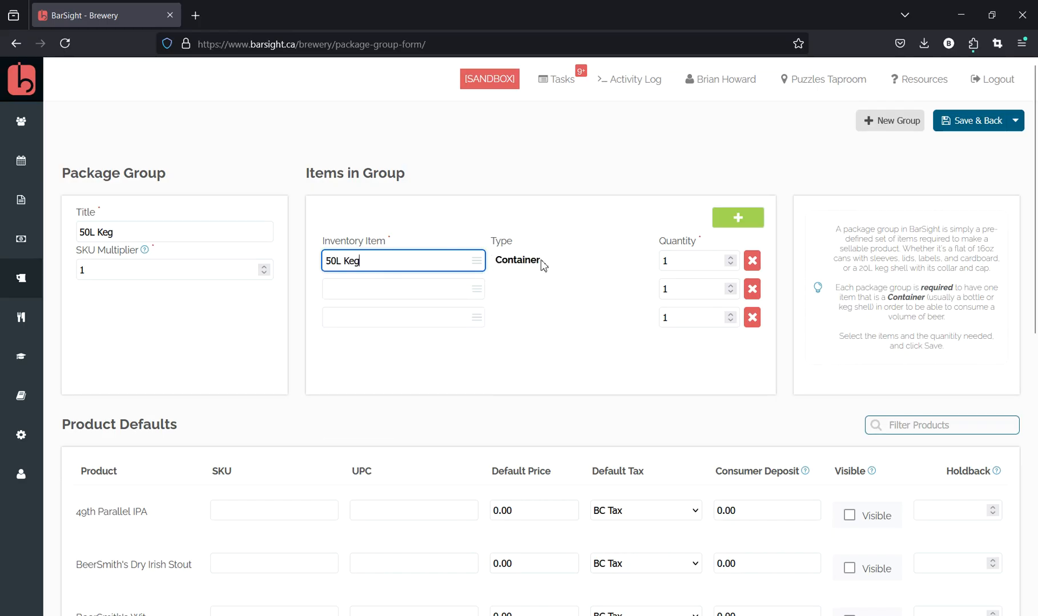
pyautogui.click(421, 292)
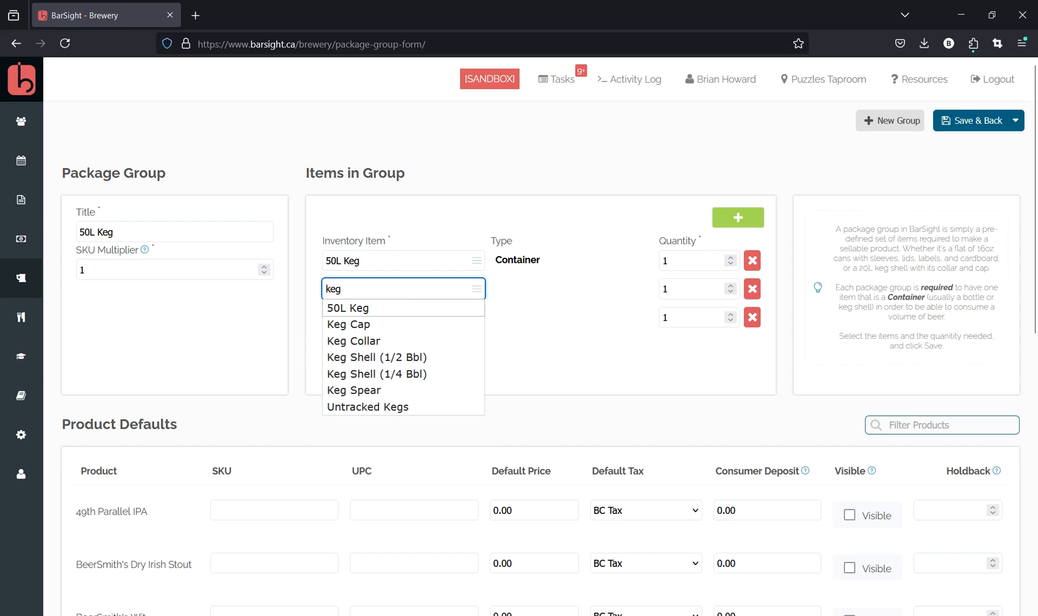
pyautogui.click(400, 325)
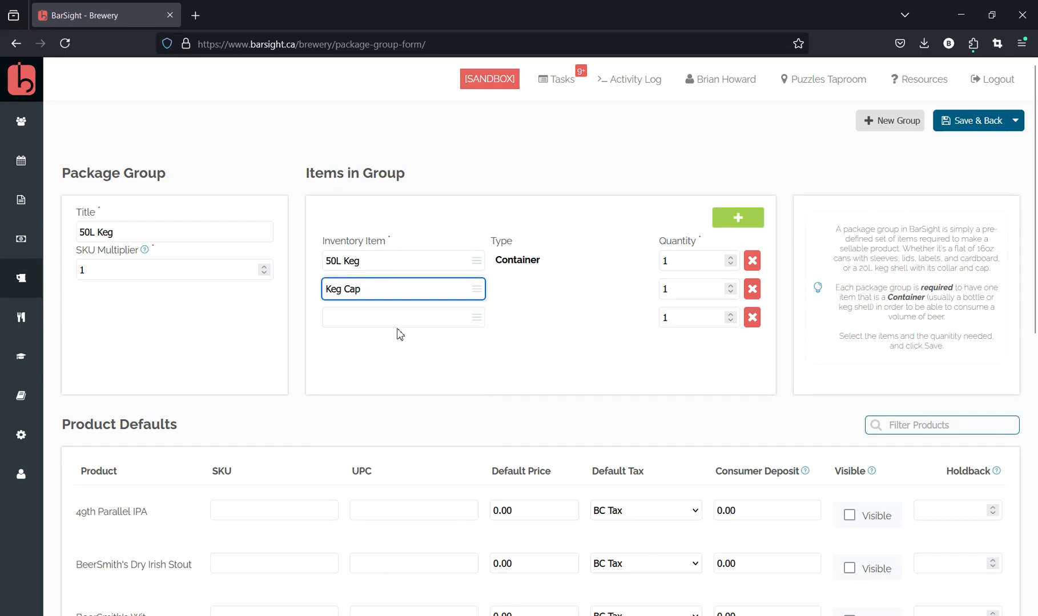
# Add a Keg Collar as the package group's third item and save the group.
pyautogui.click(384, 313)
pyautogui.write('keg')
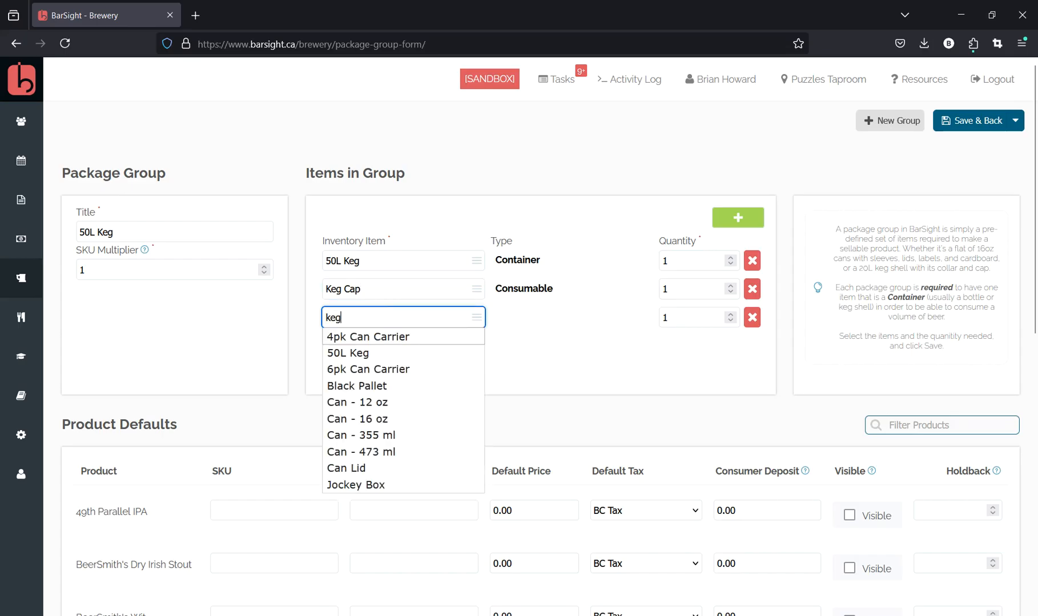
pyautogui.click(375, 353)
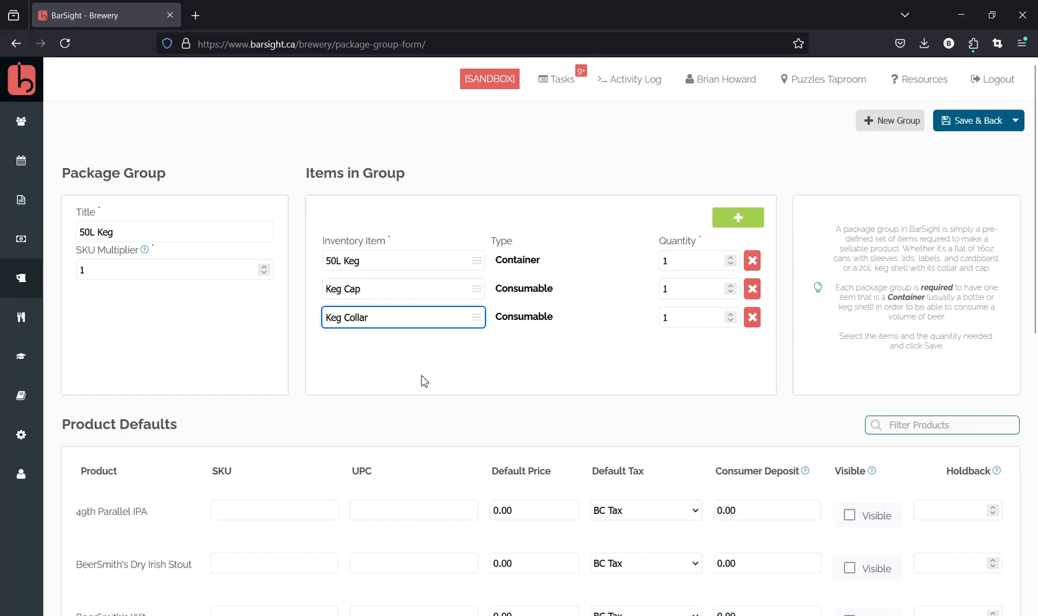
pyautogui.click(982, 122)
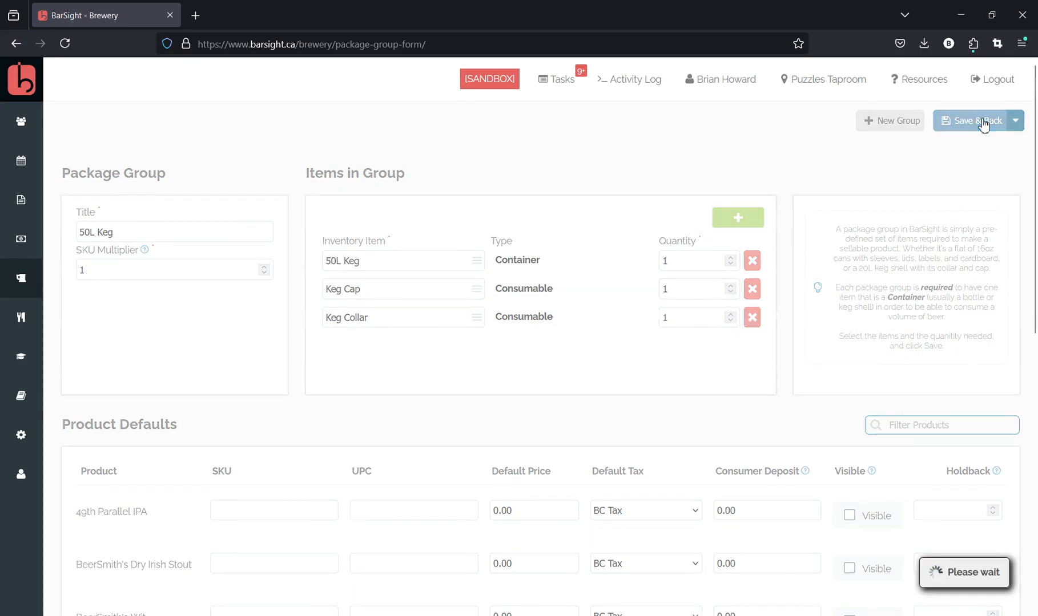